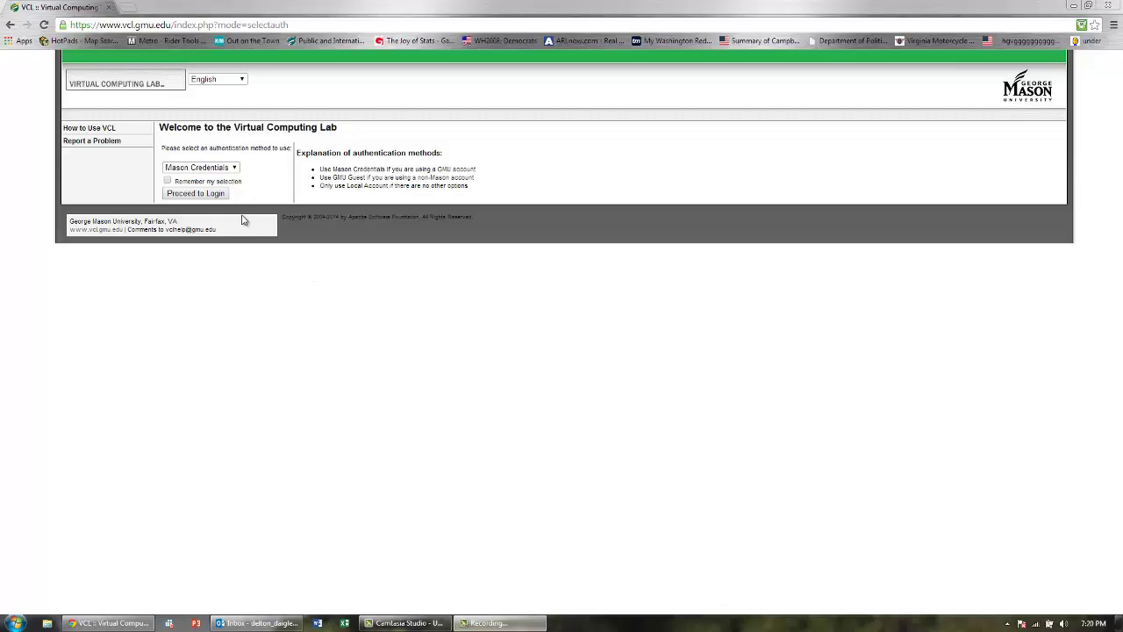
Choose Mason Credentials as the remembered sign-in method and proceed to the Mason login page
{"action": "left_click", "coordinate": [218, 25]}
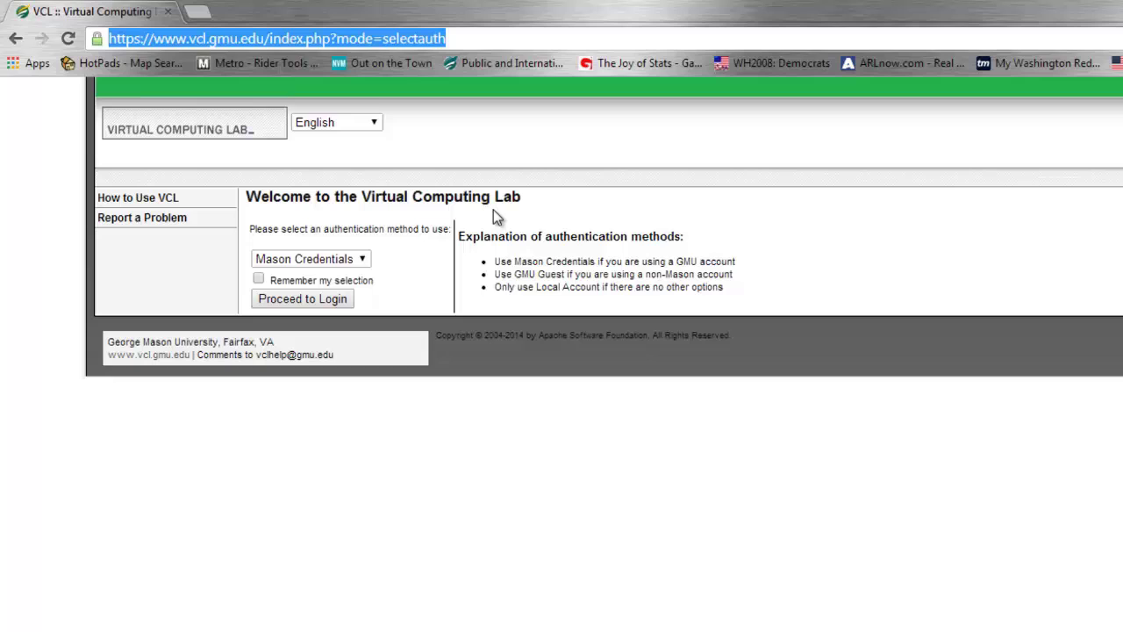
{"action": "left_click", "coordinate": [362, 262]}
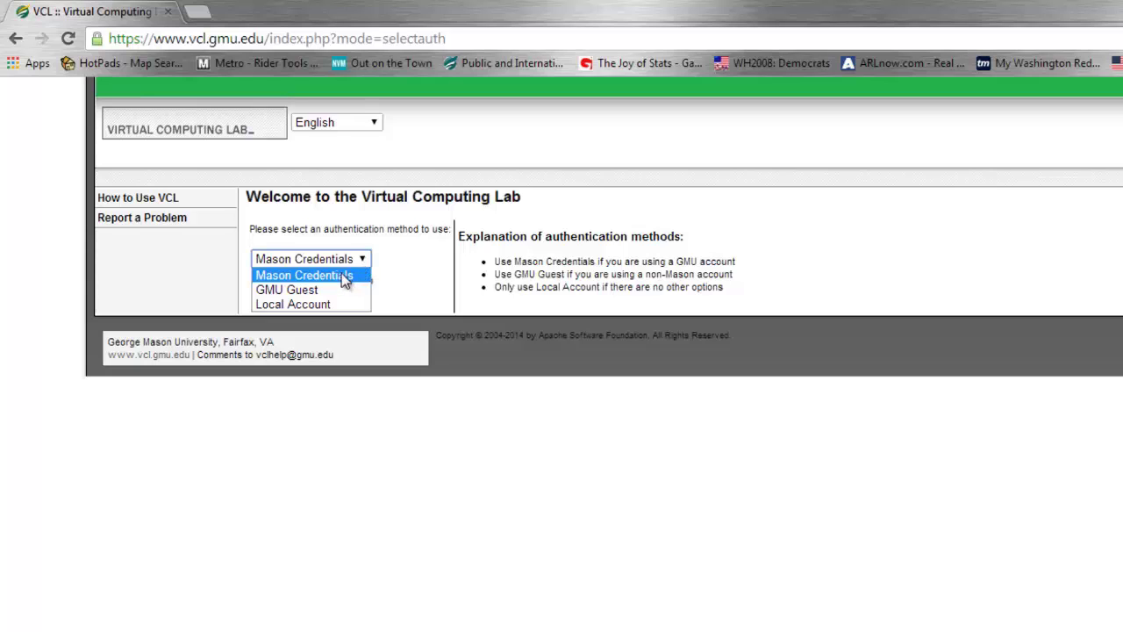
{"action": "left_click", "coordinate": [345, 275]}
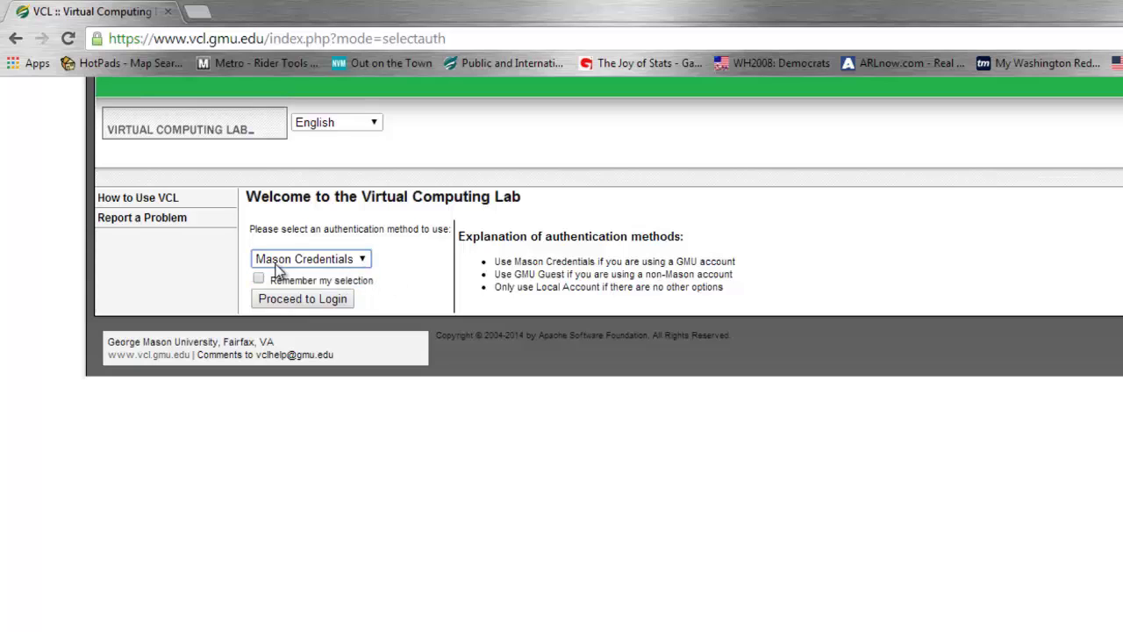
{"action": "left_click", "coordinate": [258, 279]}
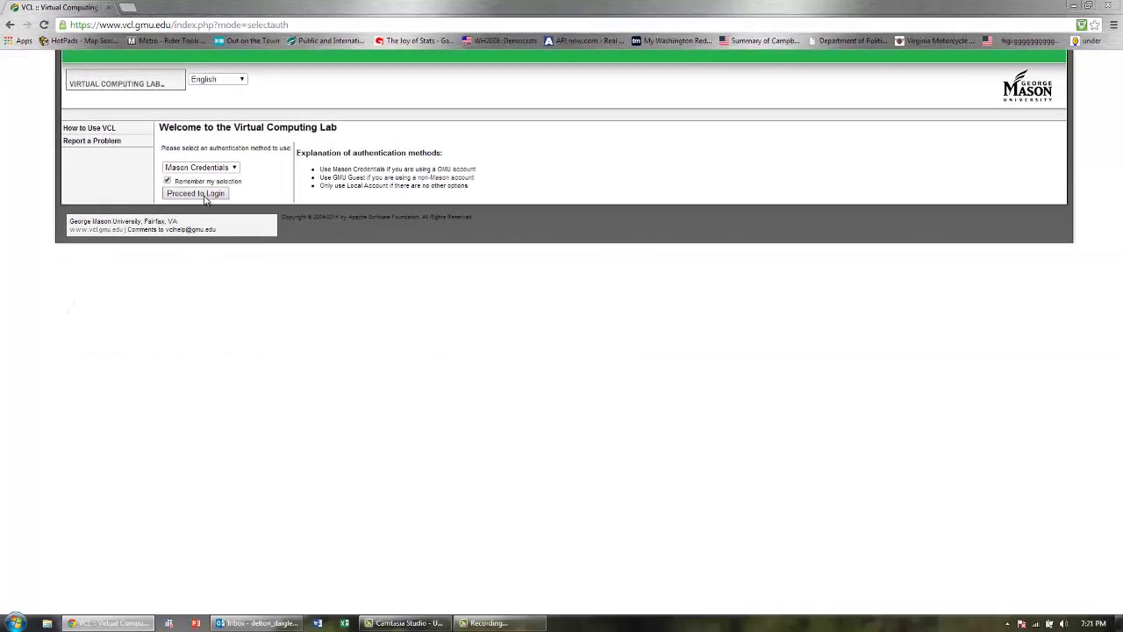
{"action": "left_click", "coordinate": [205, 196]}
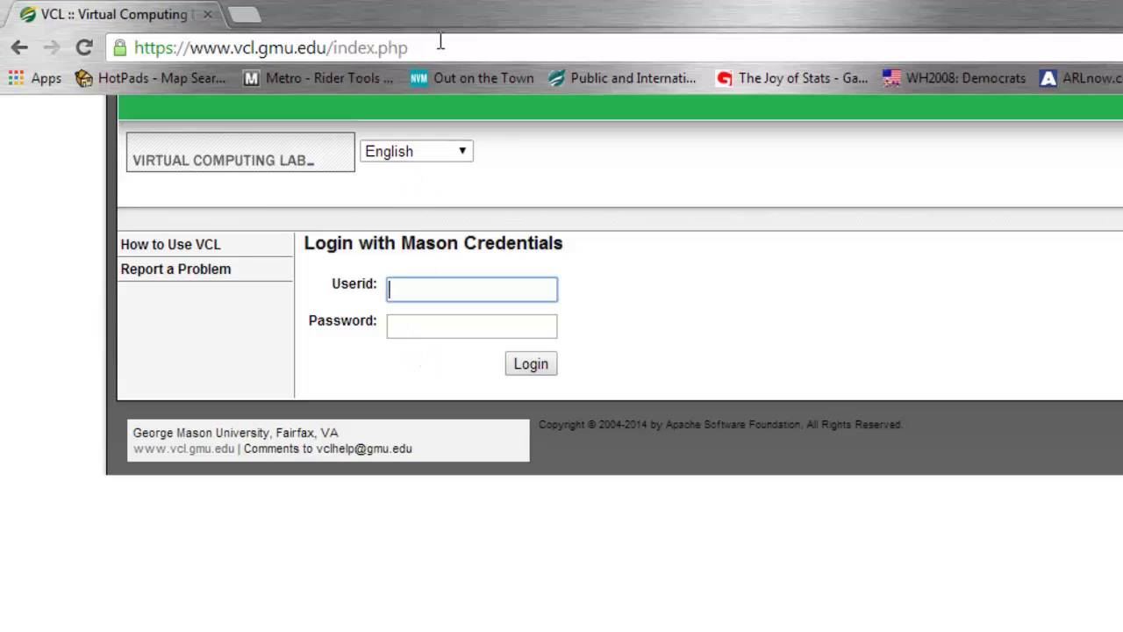
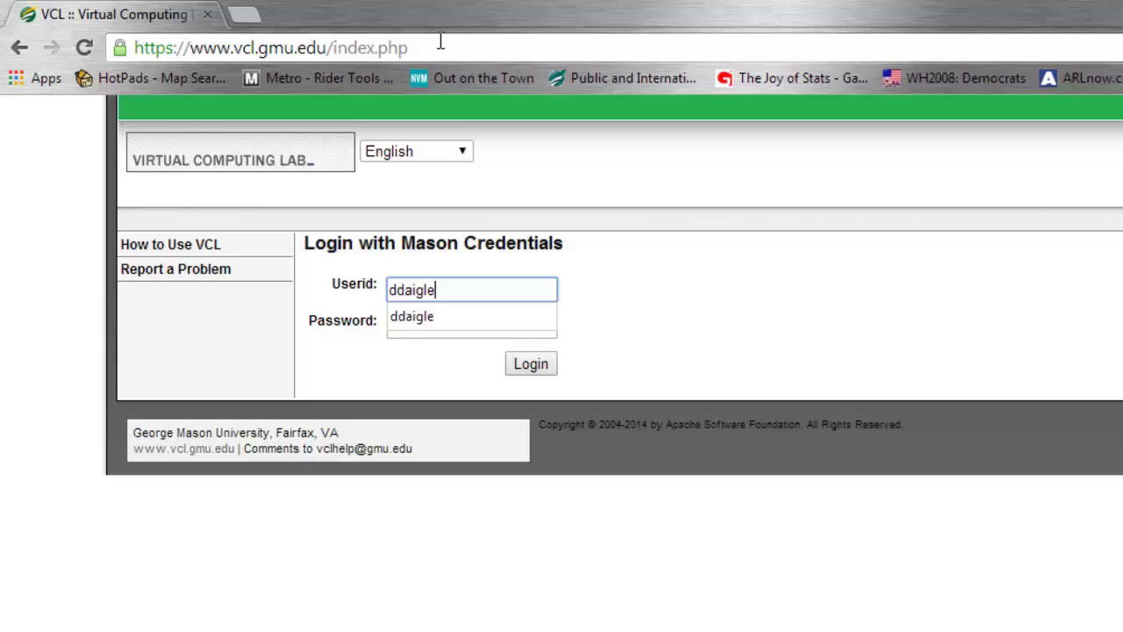
Log in to VCL with the Mason user ID and account password
{"action": "key", "text": "Tab"}
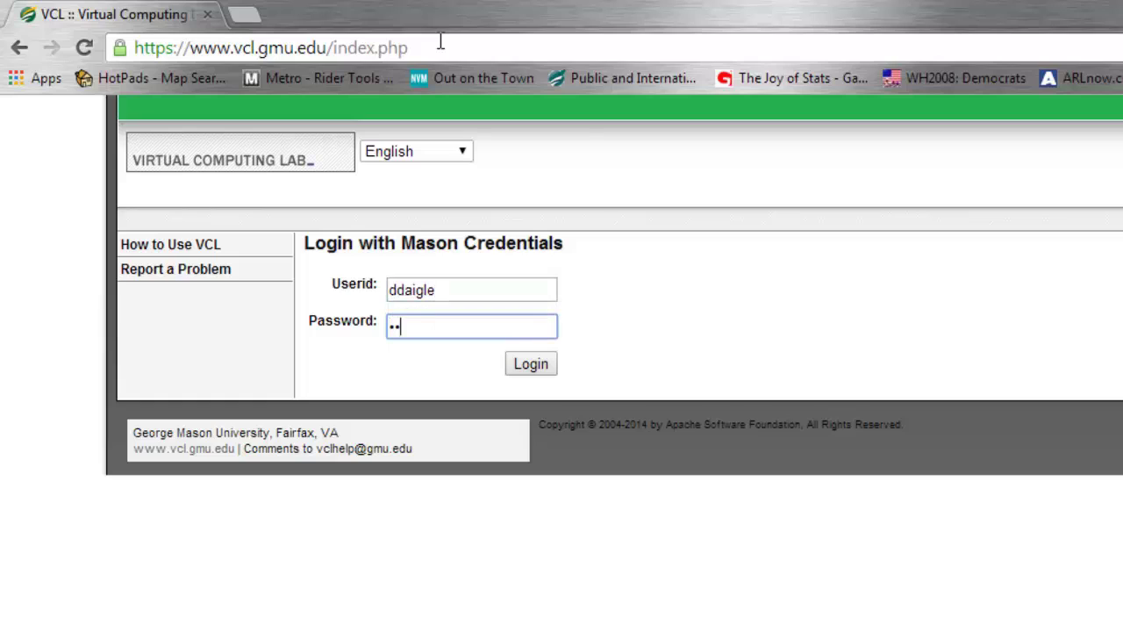
{"action": "left_click", "coordinate": [530, 364]}
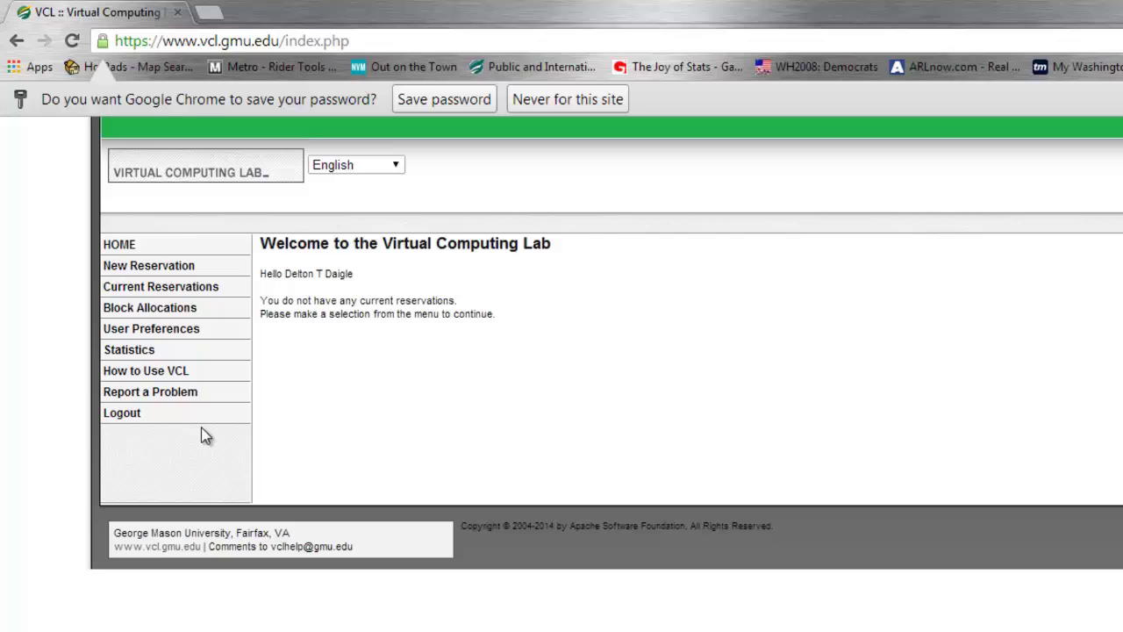
Begin a new reservation and pick SPSS 19.0 from the environment list
{"action": "left_click", "coordinate": [172, 272]}
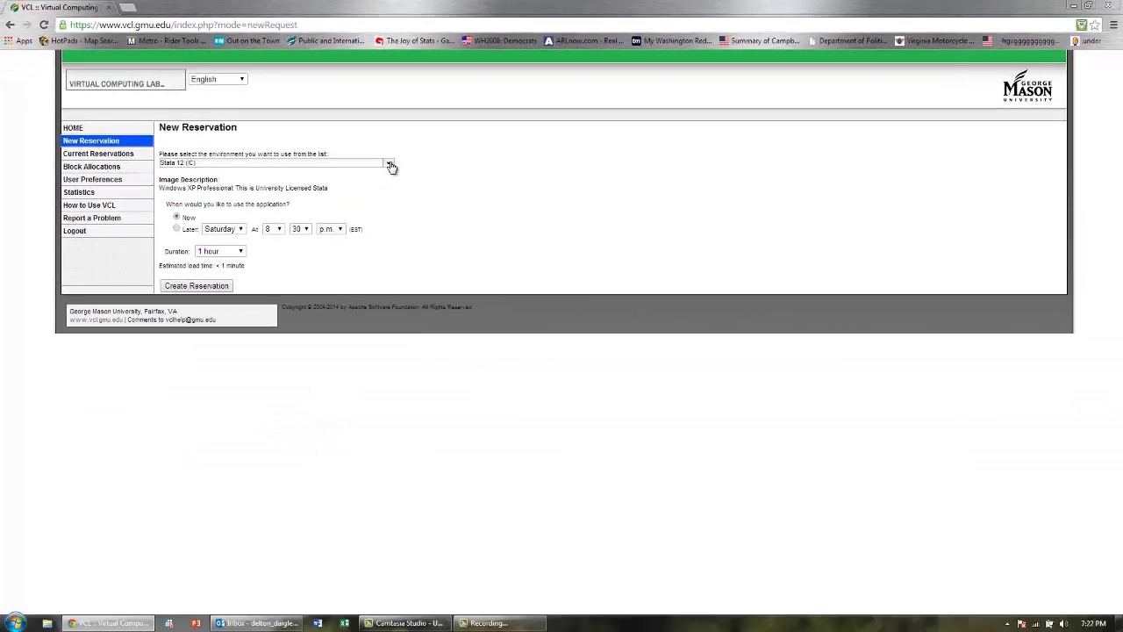
{"action": "left_click", "coordinate": [390, 167]}
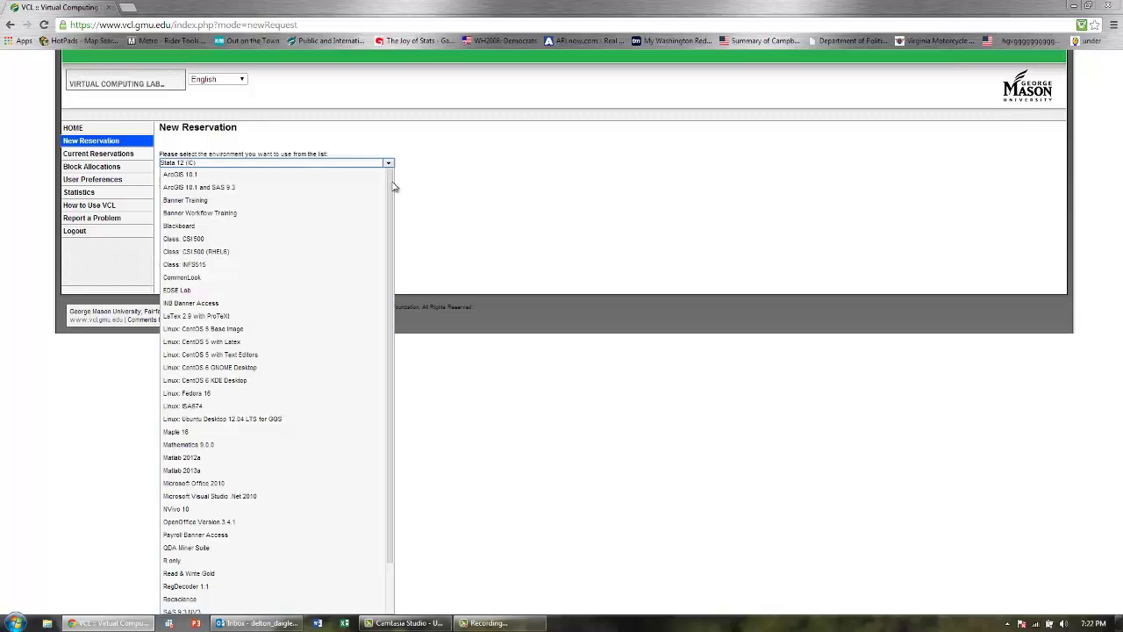
{"action": "left_click_drag", "start_coordinate": [392, 188], "coordinate": [390, 303]}
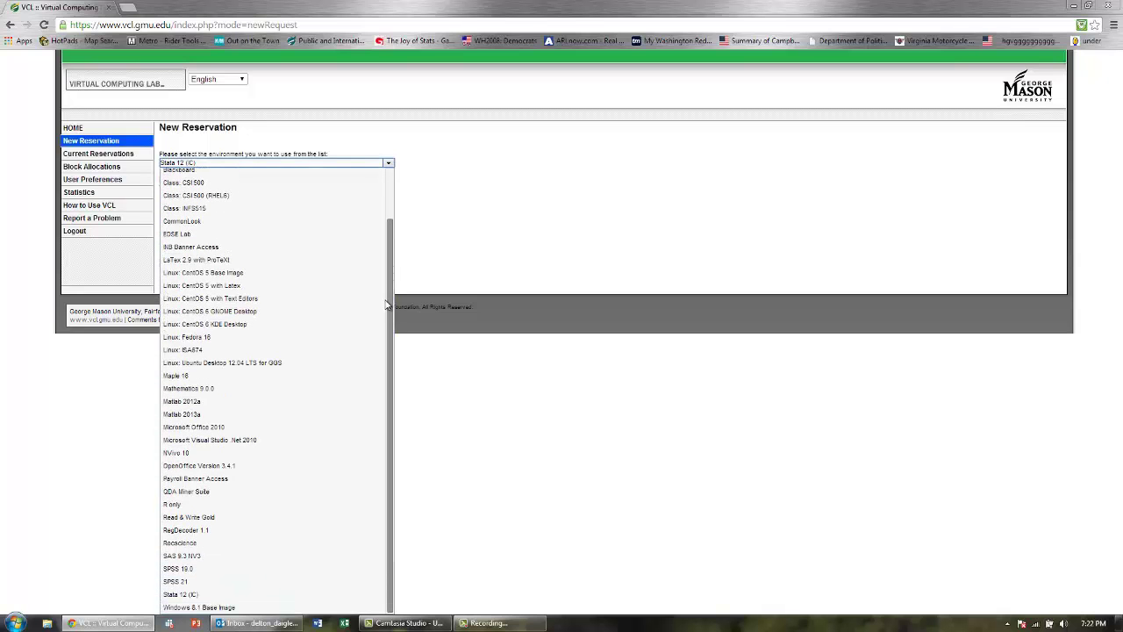
{"action": "left_click_drag", "start_coordinate": [390, 262], "coordinate": [392, 173]}
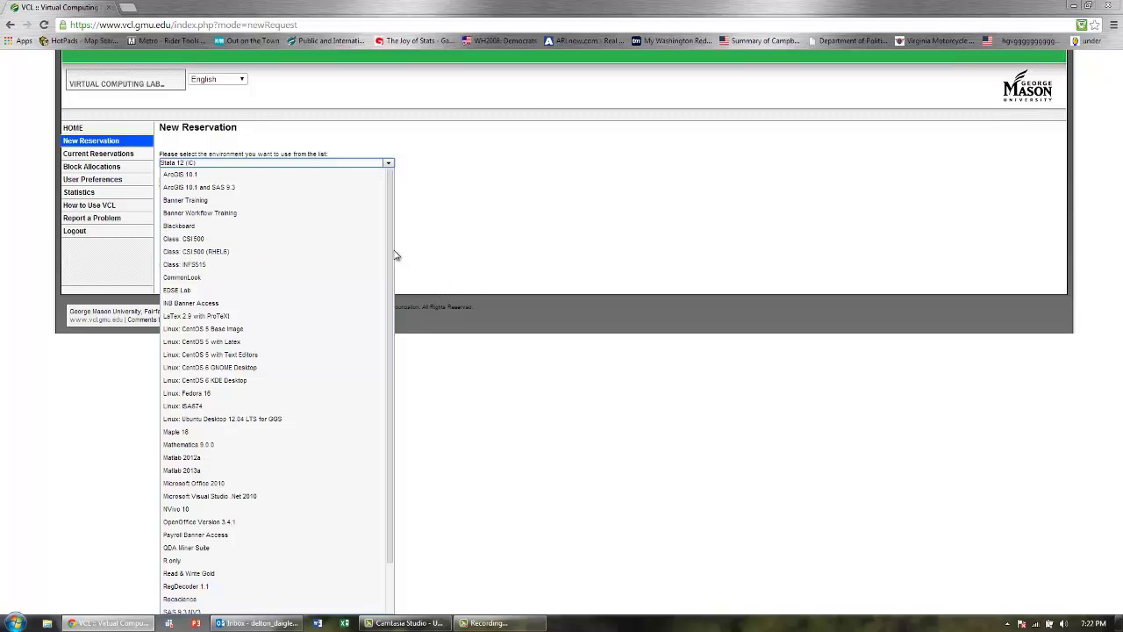
{"action": "scroll", "coordinate": [377, 334], "scroll_direction": "down", "scroll_amount": 3}
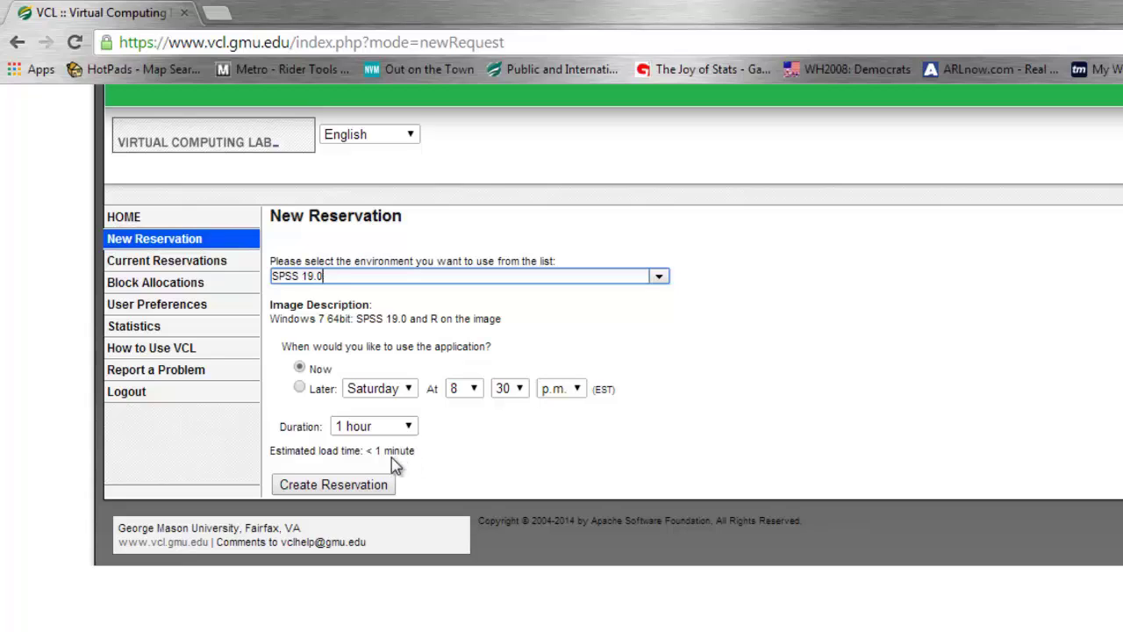
Set the reservation duration to 2 hours and create the SPSS 19.0 reservation
{"action": "left_click", "coordinate": [390, 426]}
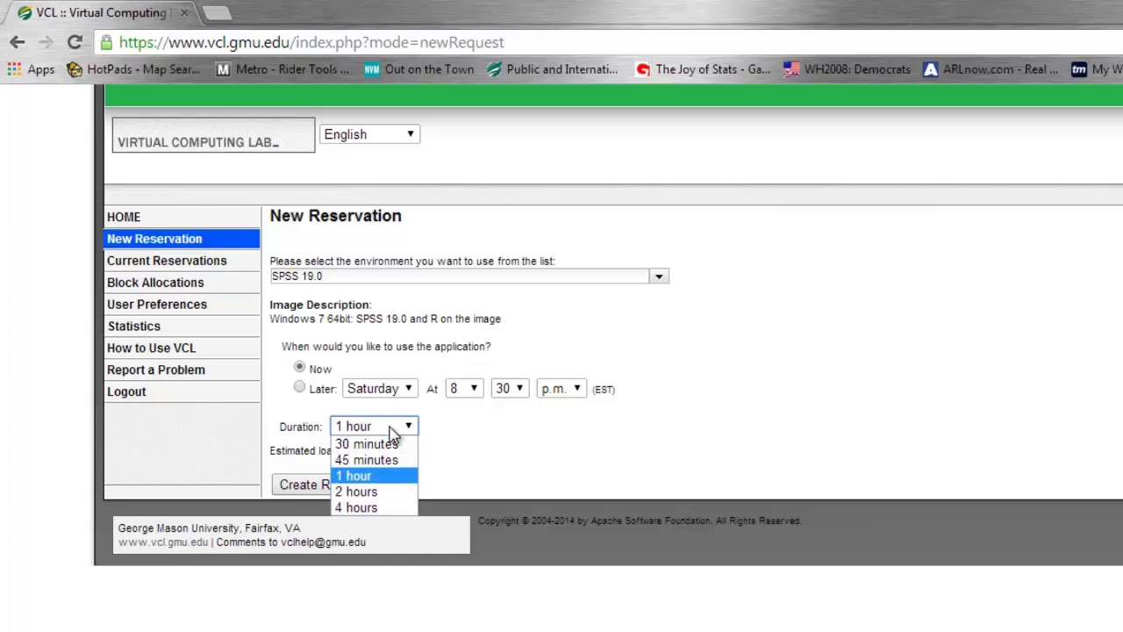
{"action": "left_click", "coordinate": [375, 491]}
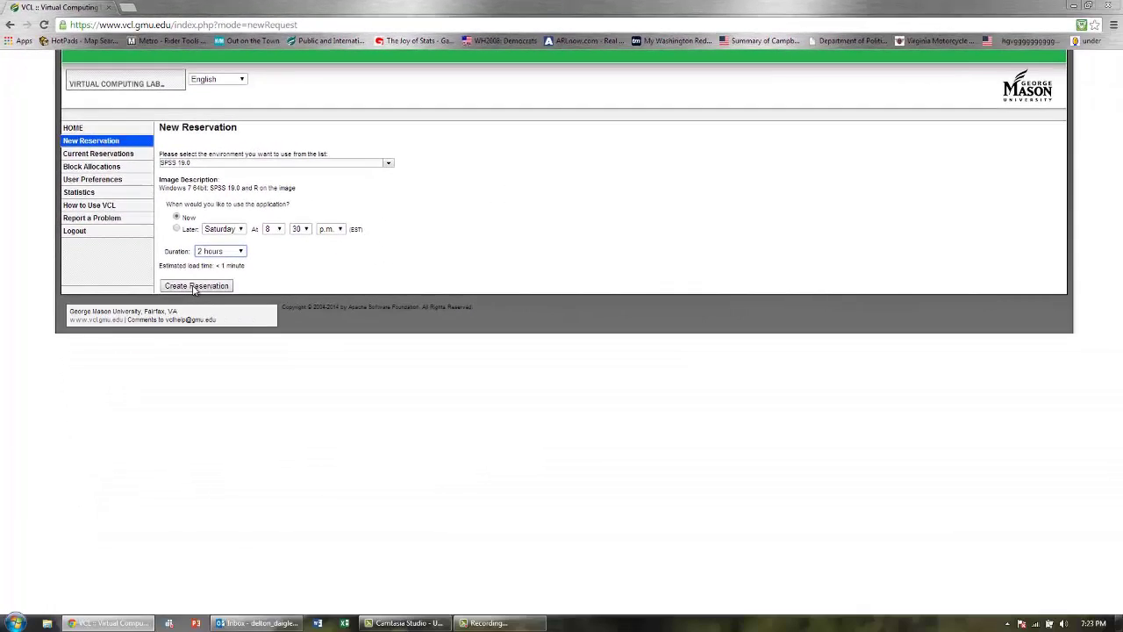
{"action": "left_click", "coordinate": [332, 488]}
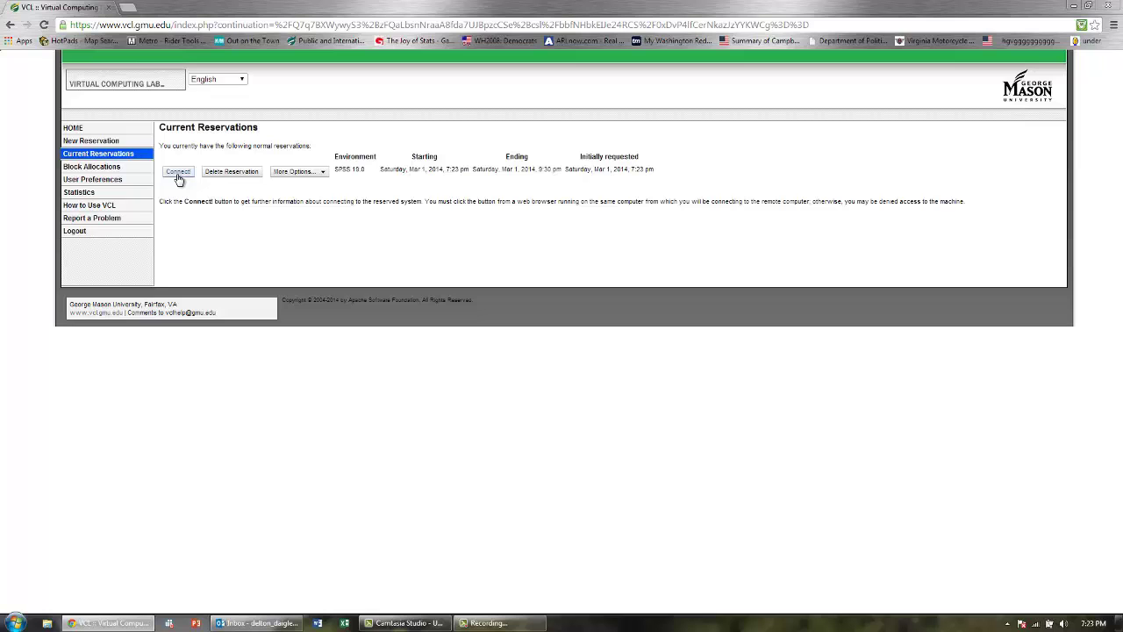
Show the Remote Desktop connection details for the SPSS 19.0 reservation
{"action": "left_click", "coordinate": [178, 173]}
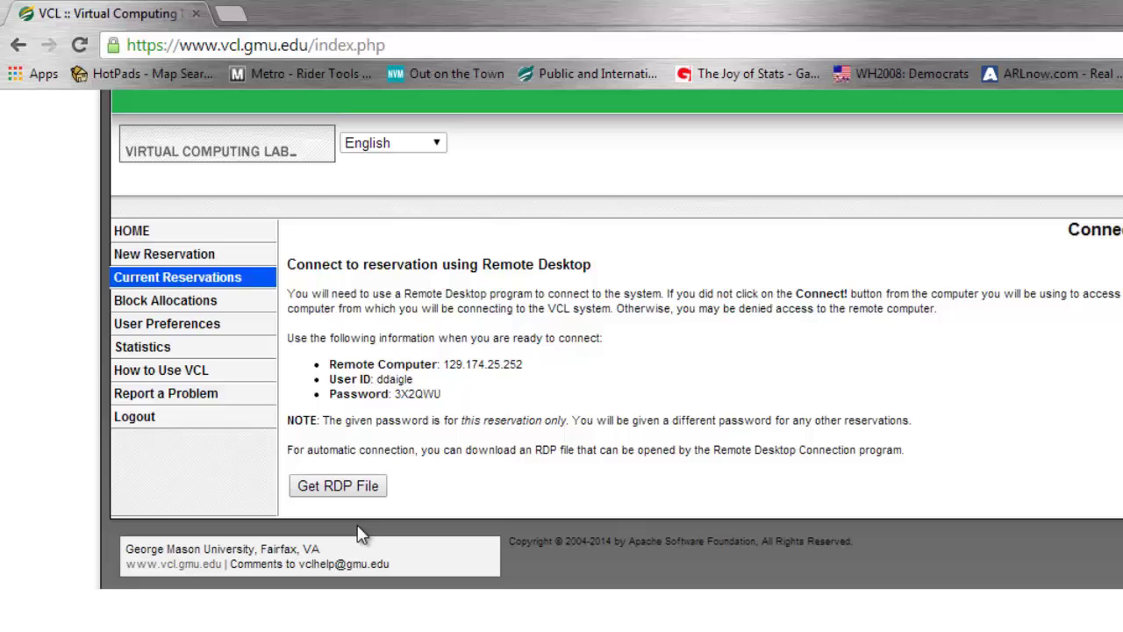
Download and open SPSS 19.0.rdp, trusting it and connecting to 129.174.25.252
{"action": "left_click", "coordinate": [340, 491]}
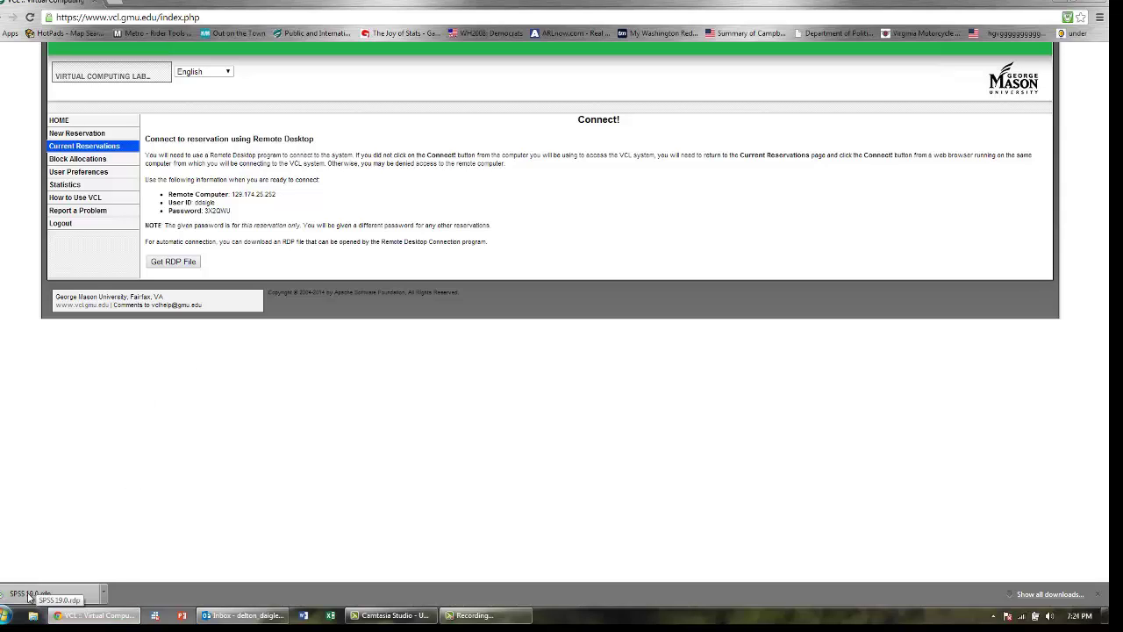
{"action": "left_click", "coordinate": [29, 597]}
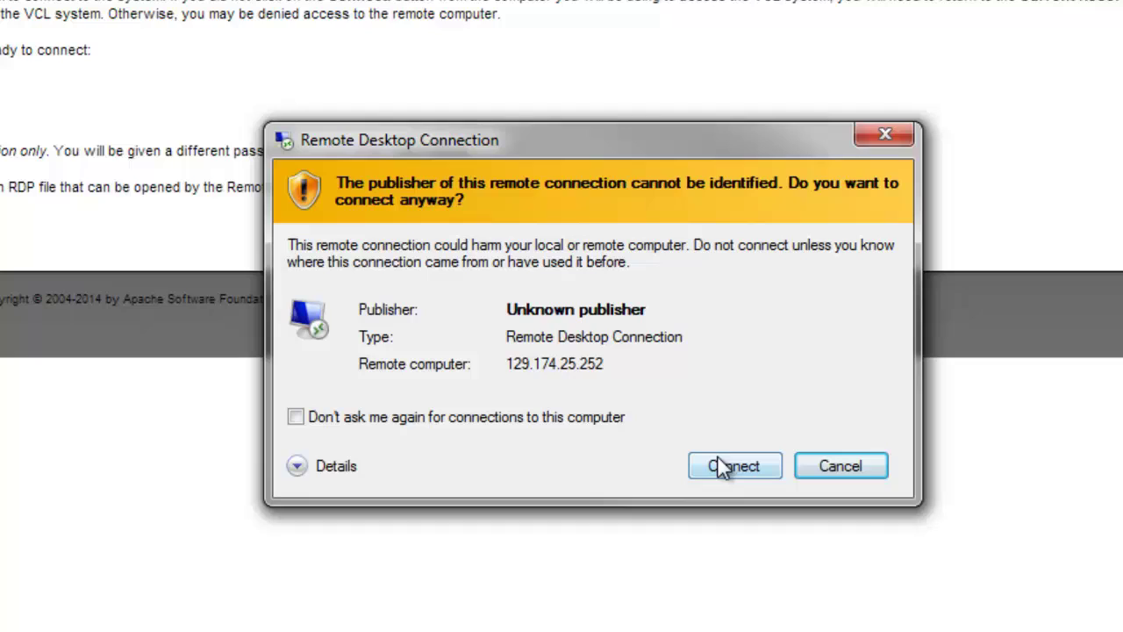
{"action": "left_click", "coordinate": [296, 417]}
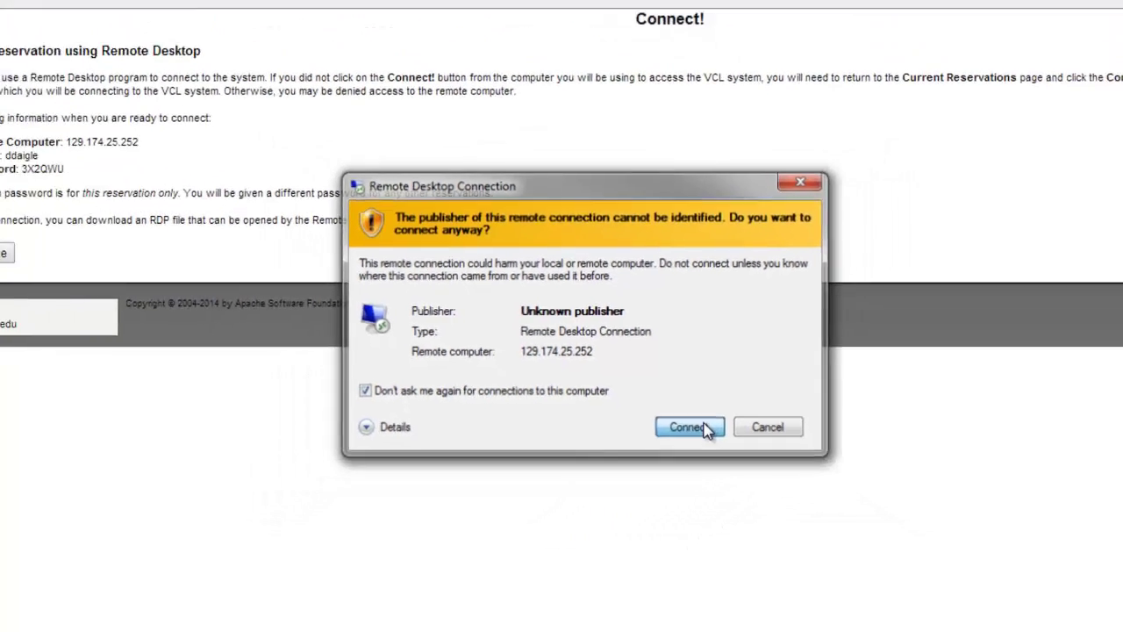
{"action": "left_click", "coordinate": [688, 427]}
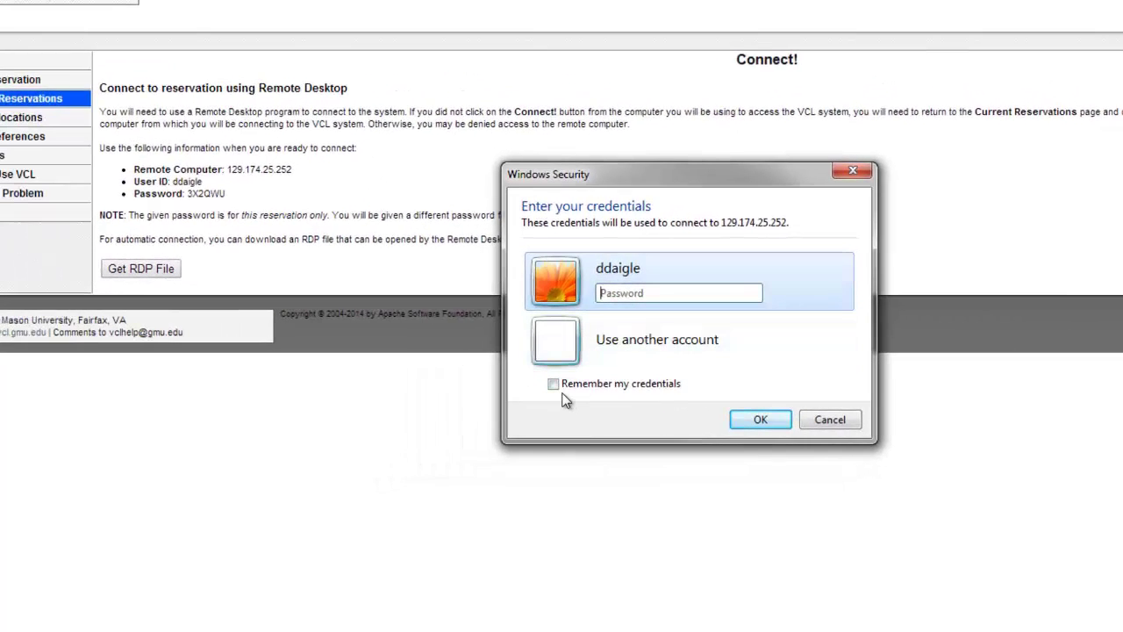
Enter the reservation's one-time password in the Windows Security dialog and submit it
{"action": "left_click_drag", "start_coordinate": [697, 176], "coordinate": [833, 83]}
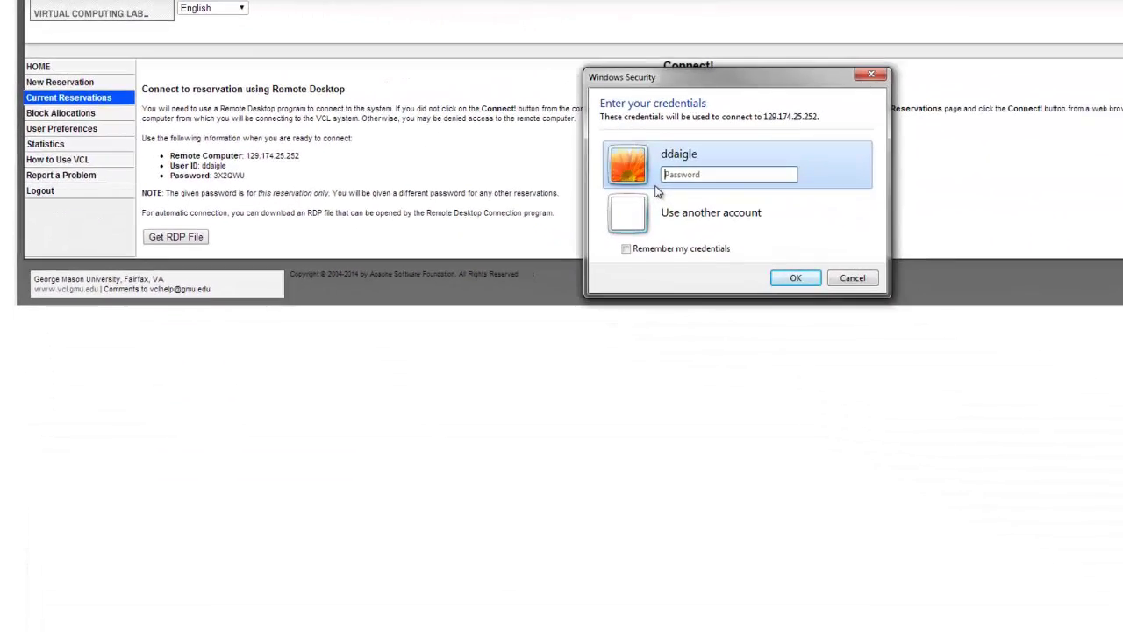
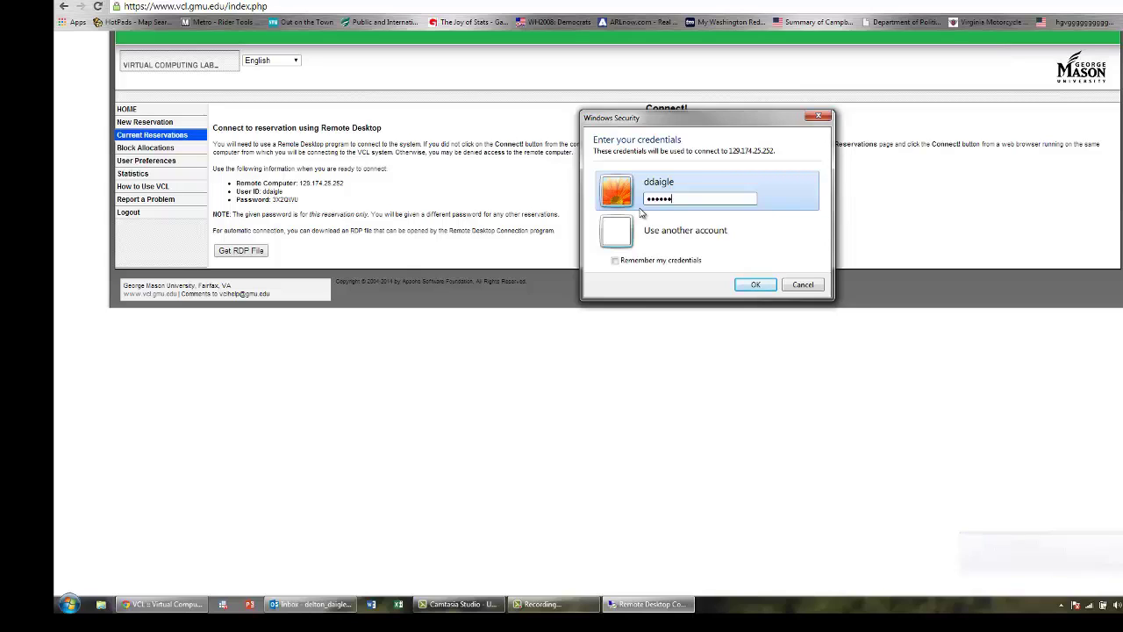
{"action": "left_click", "coordinate": [756, 285]}
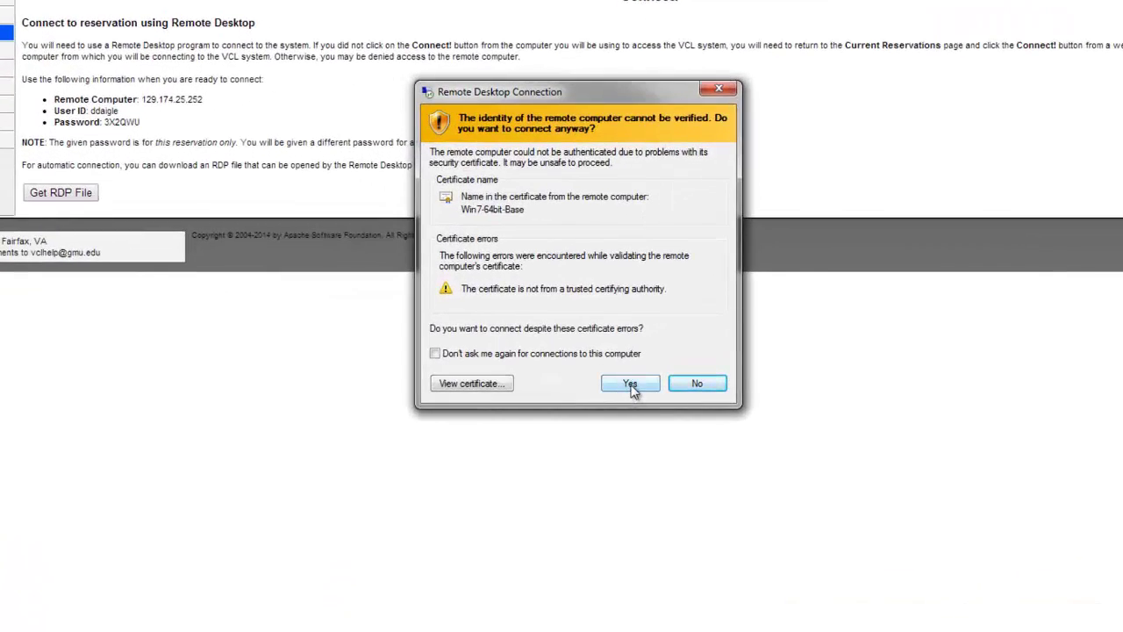
Accept the remote certificate and maximize the Remote Desktop window
{"action": "left_click", "coordinate": [627, 386]}
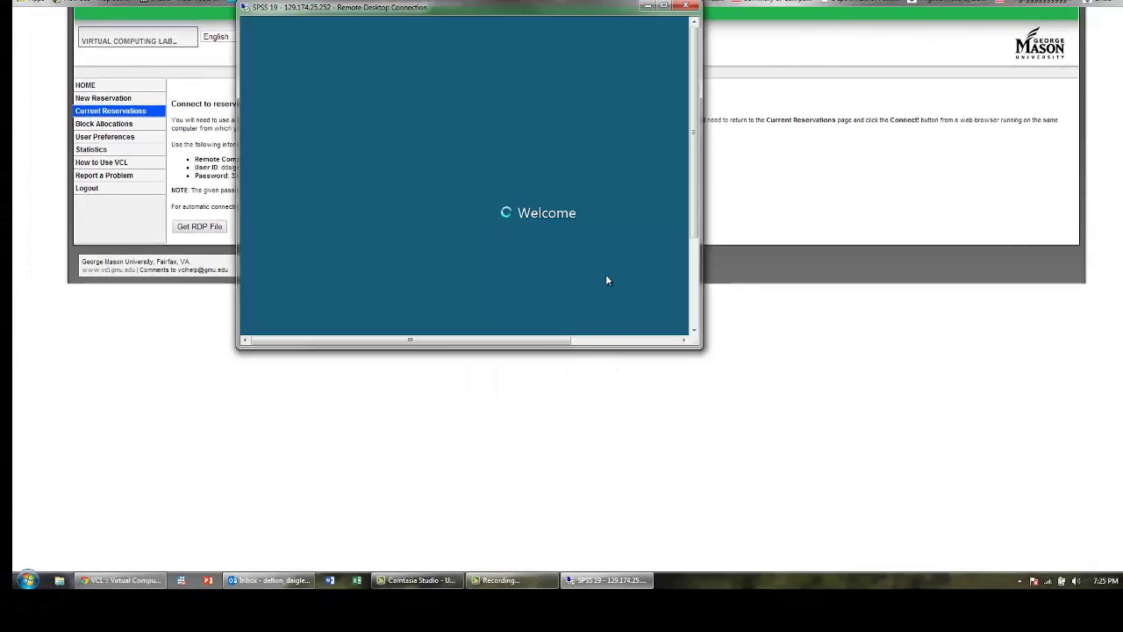
{"action": "left_click", "coordinate": [664, 7]}
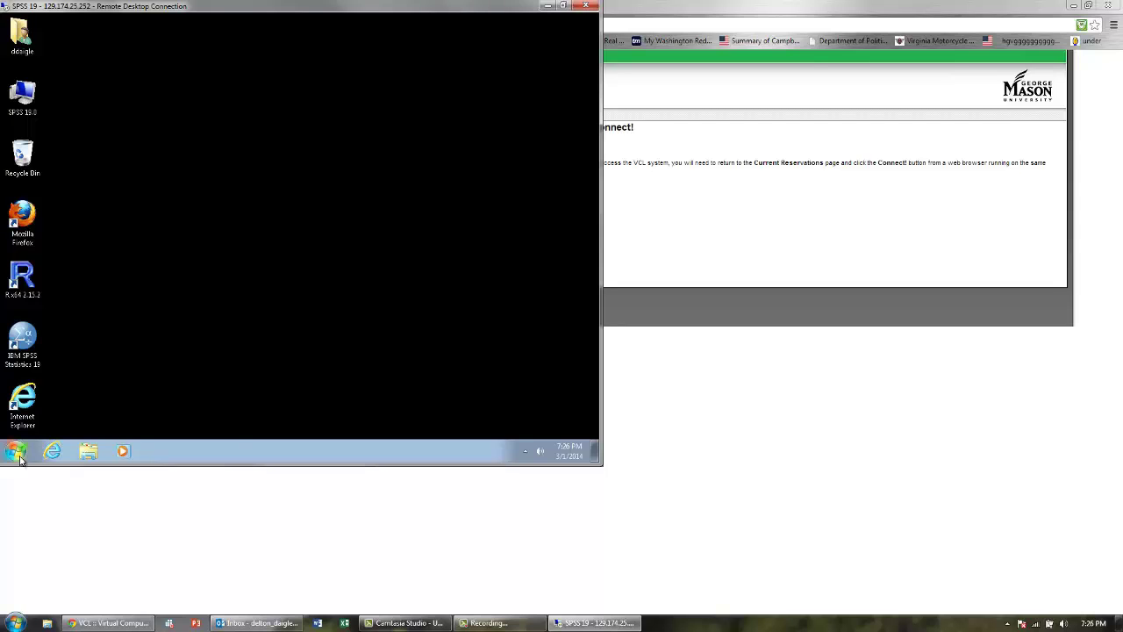
Look through All Programs, then launch IBM SPSS Statistics 19 from its desktop shortcut
{"action": "left_click", "coordinate": [17, 451]}
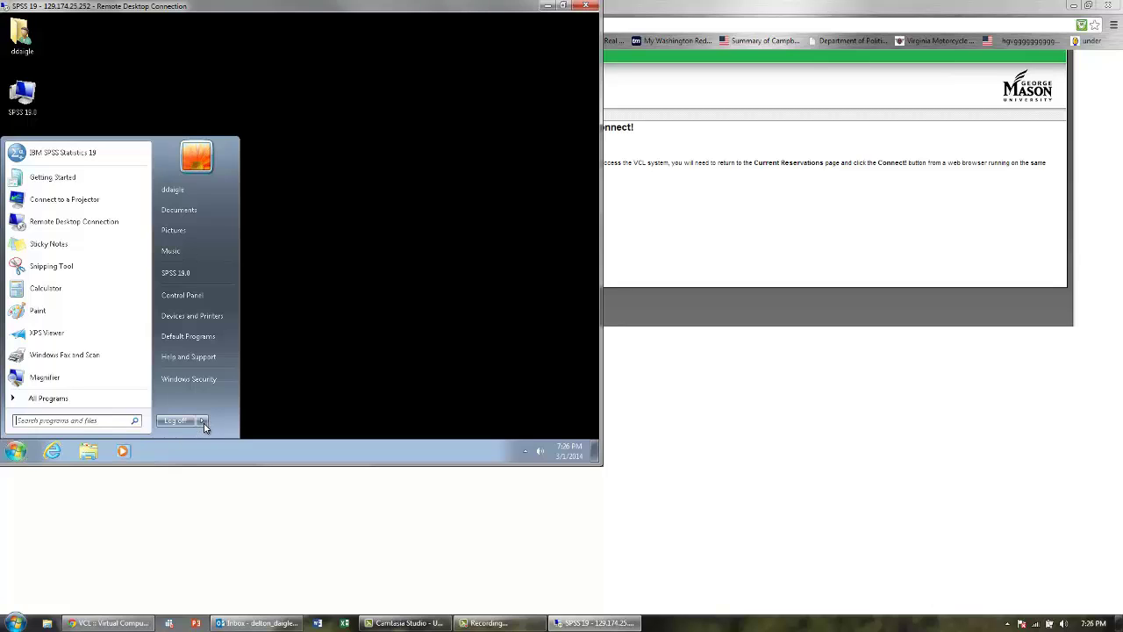
{"action": "left_click", "coordinate": [38, 401]}
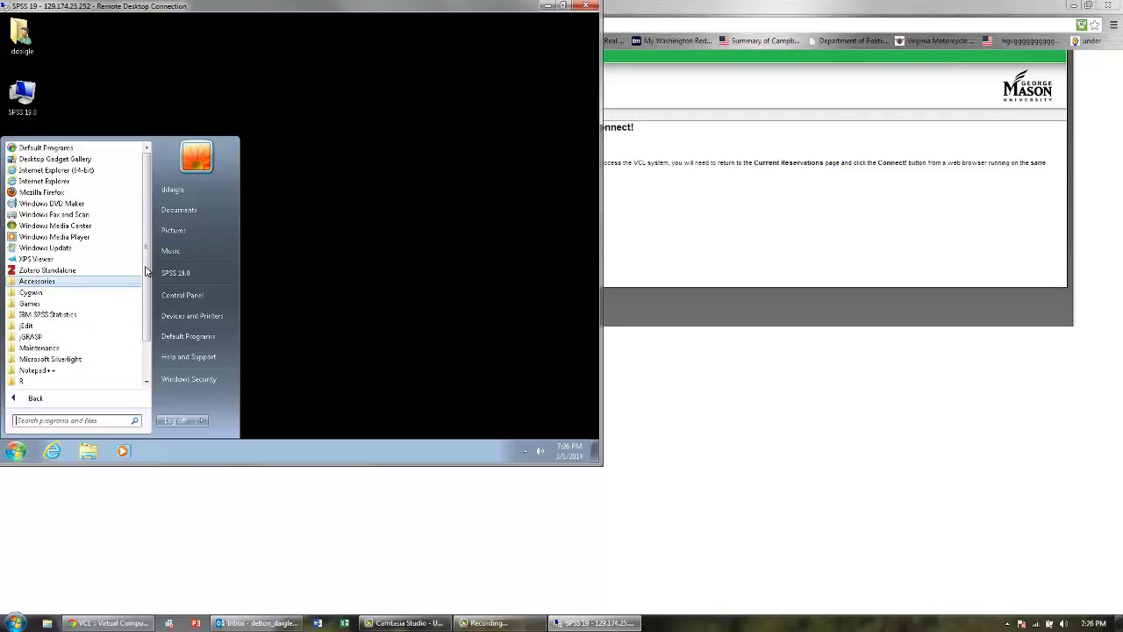
{"action": "scroll", "coordinate": [156, 316], "scroll_direction": "down", "scroll_amount": 2}
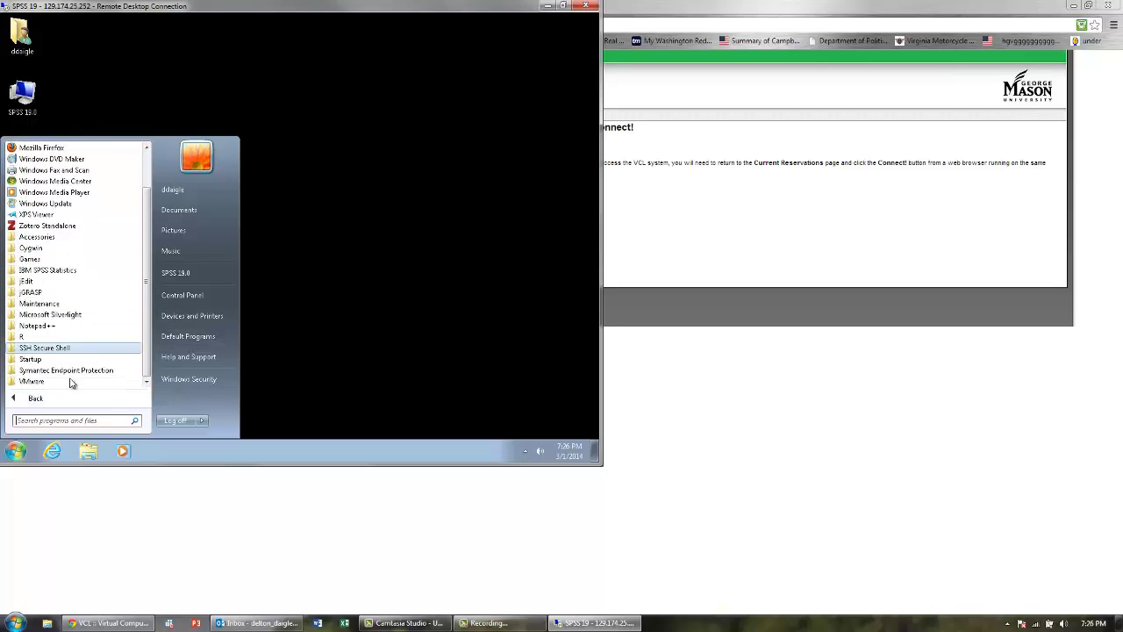
{"action": "left_click", "coordinate": [282, 380]}
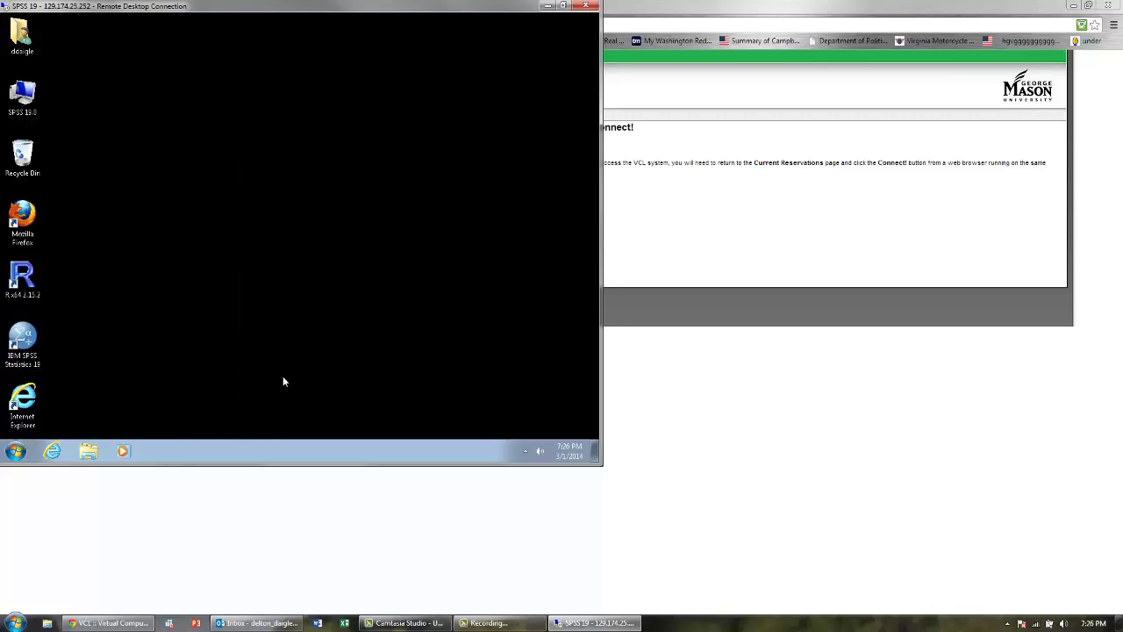
{"action": "double_click", "coordinate": [26, 351]}
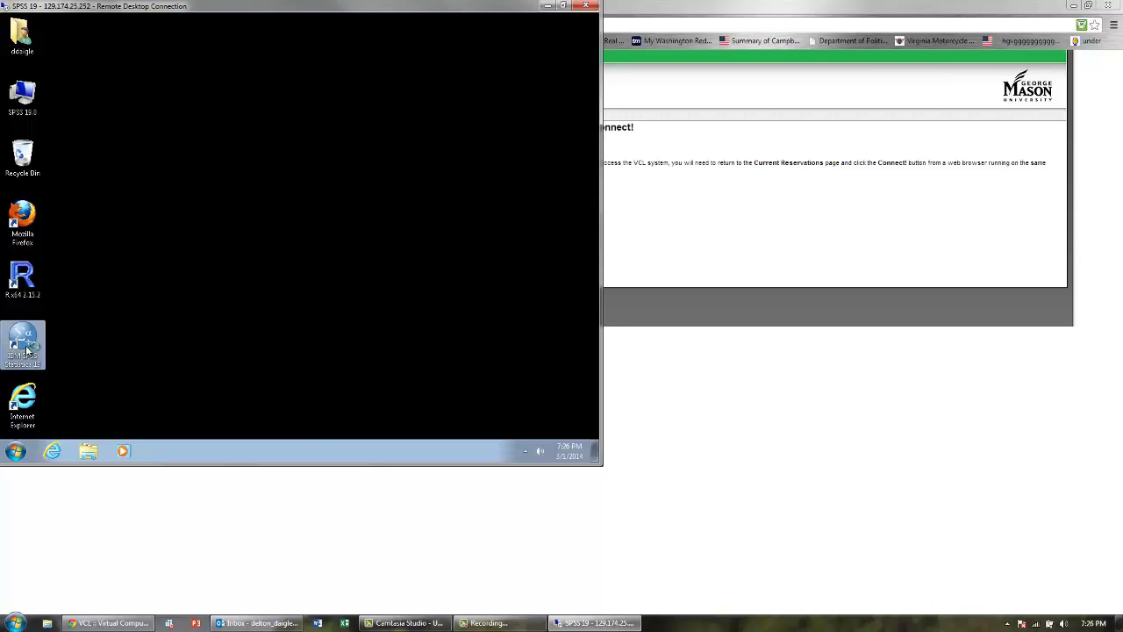